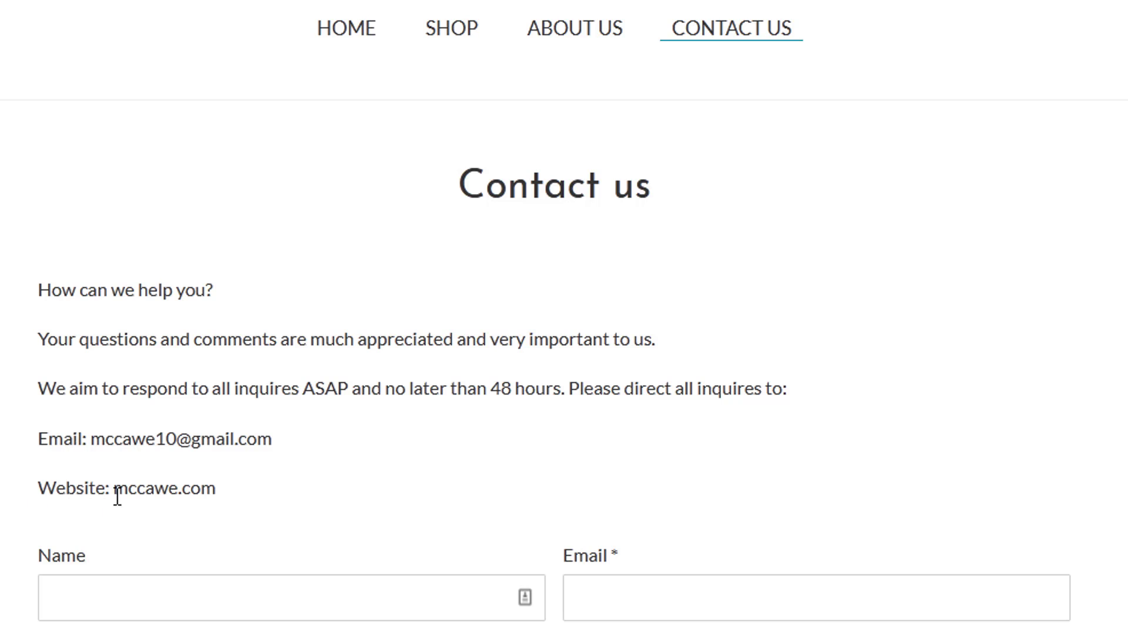
Select and then deselect the mccawe.com website text on the live page.
drag(113, 491, 247, 496)
click(243, 488)
drag(110, 489, 241, 488)
click(241, 488)
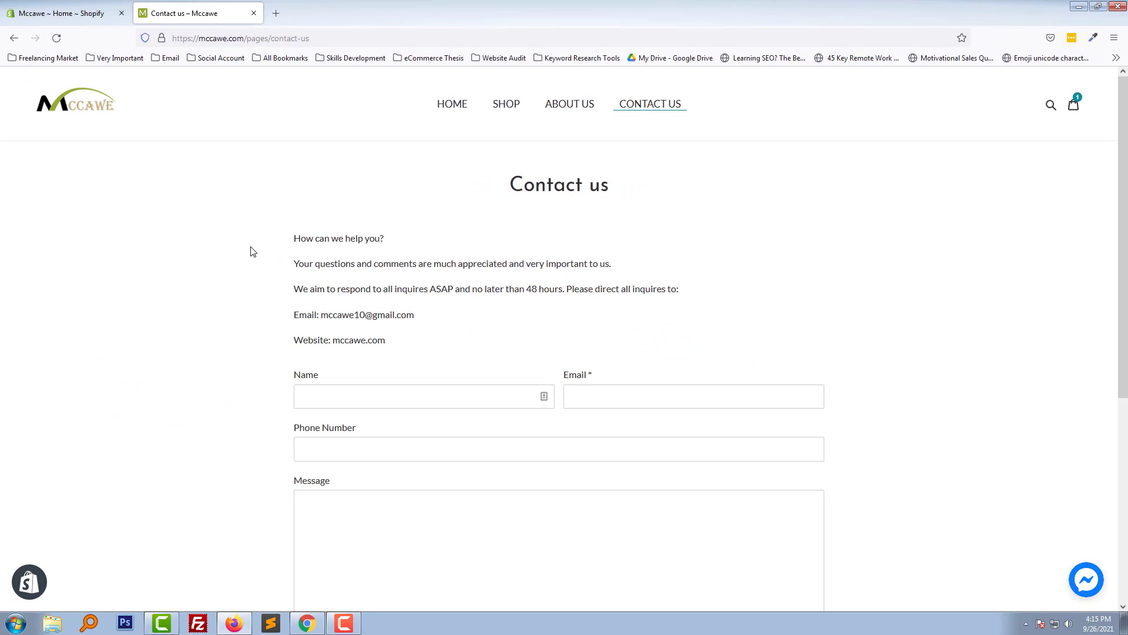
In the admin, go to Online Store > Pages and open Contact us.
click(38, 13)
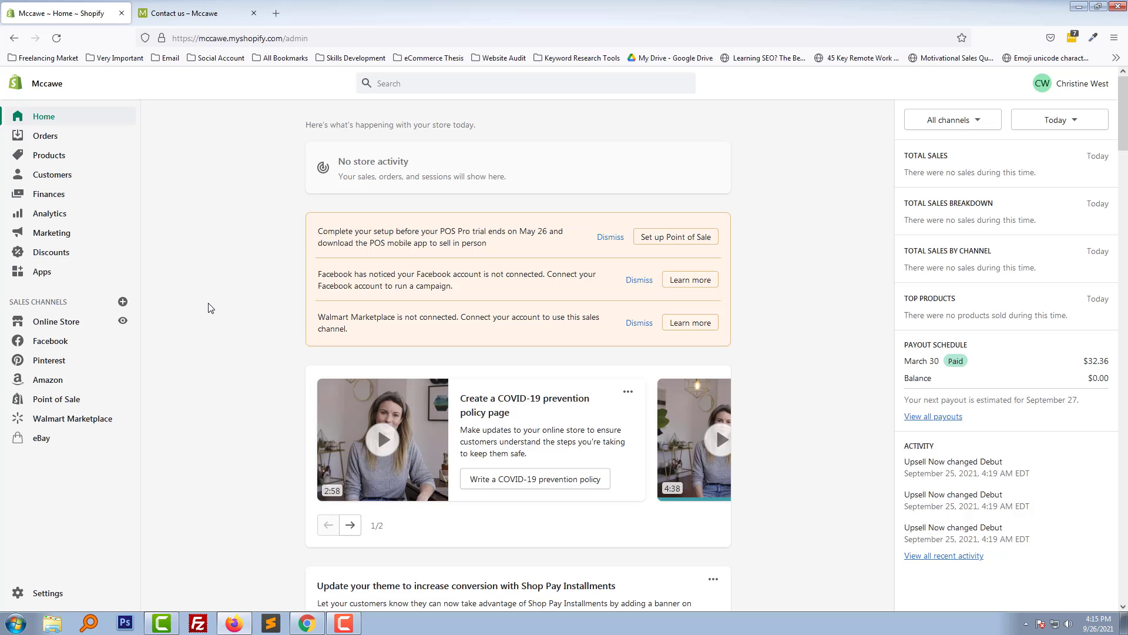
click(66, 324)
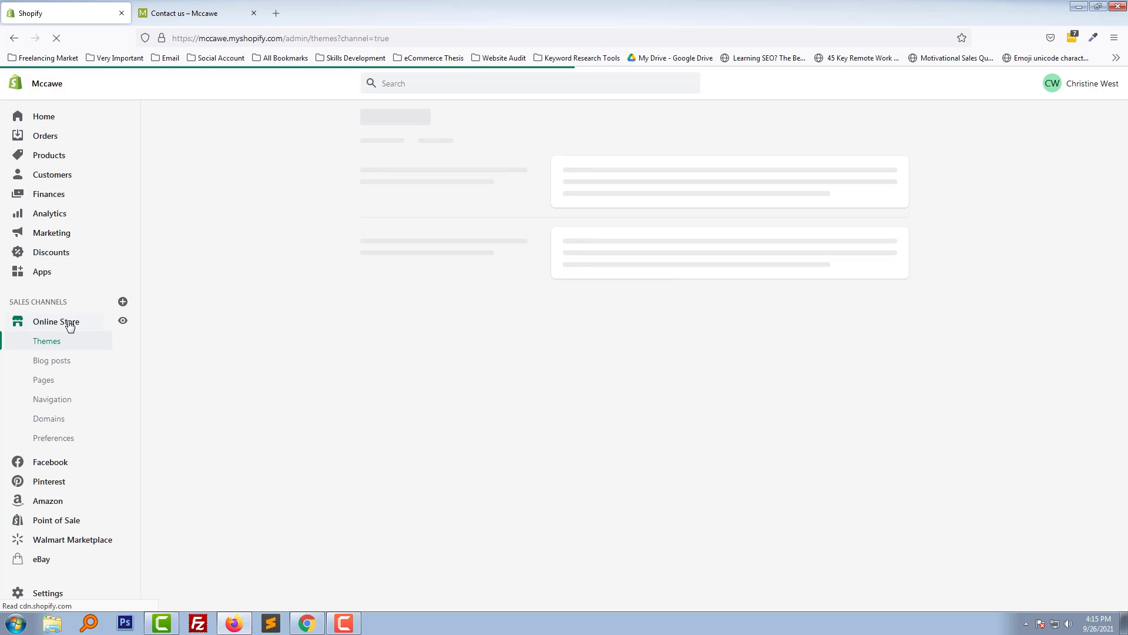
click(77, 382)
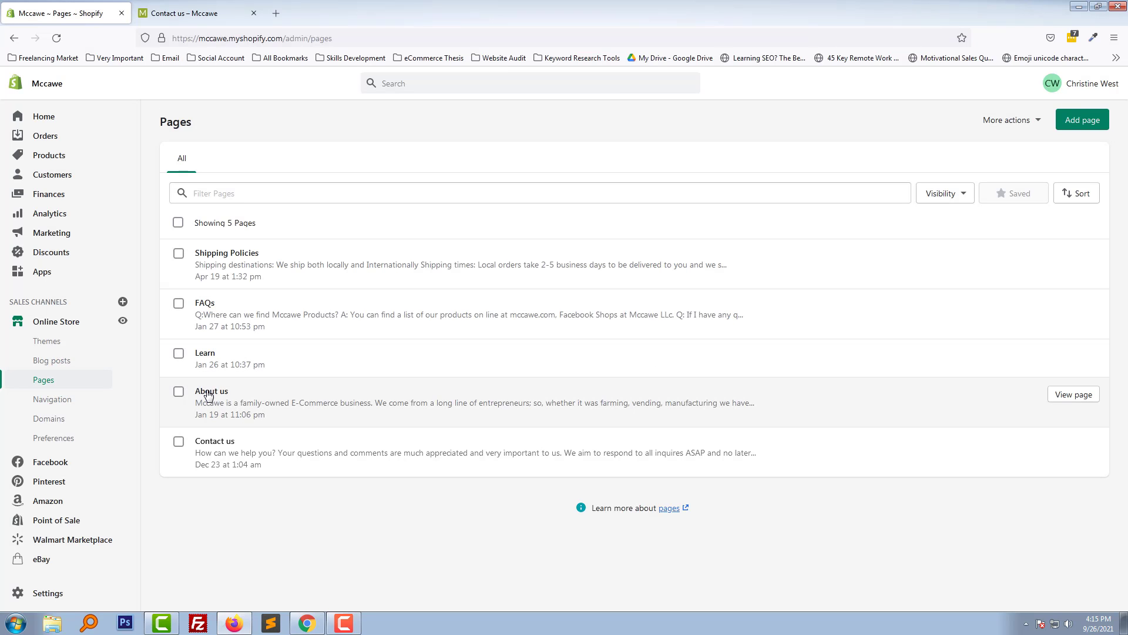
click(213, 445)
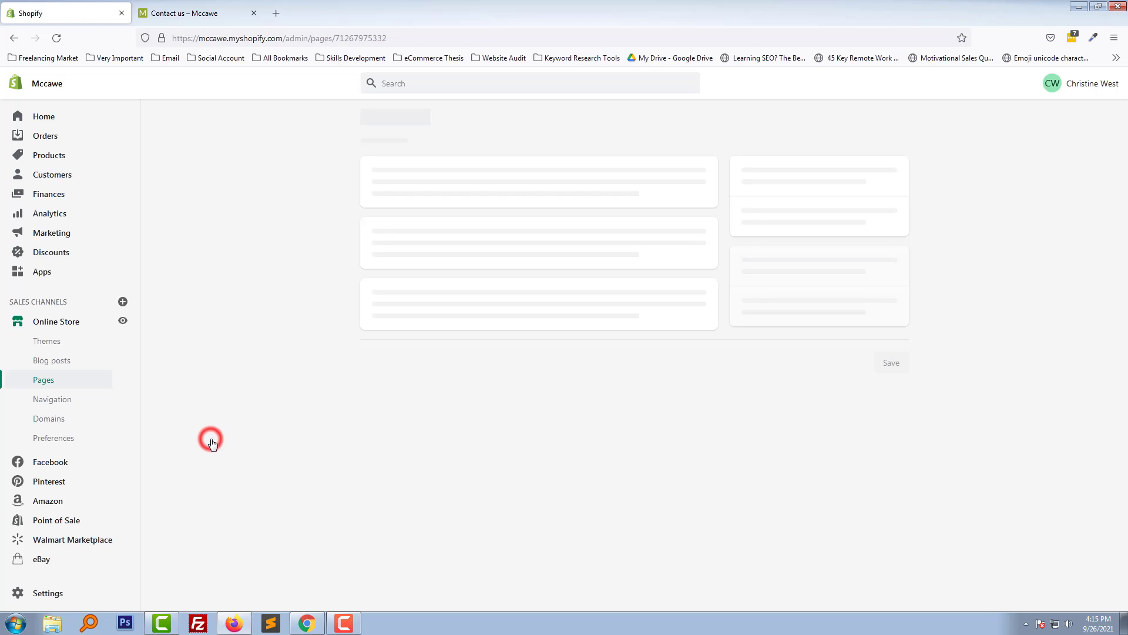
Copy the Mccawe home page address from the storefront, then place the cursor in the Contact us content.
click(189, 11)
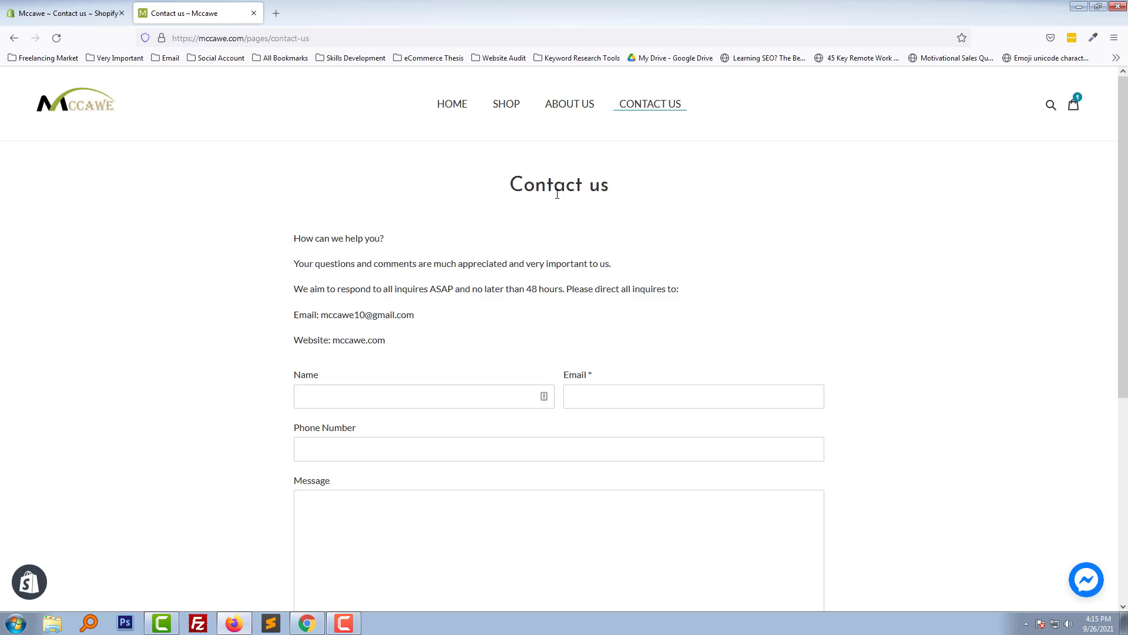
click(66, 9)
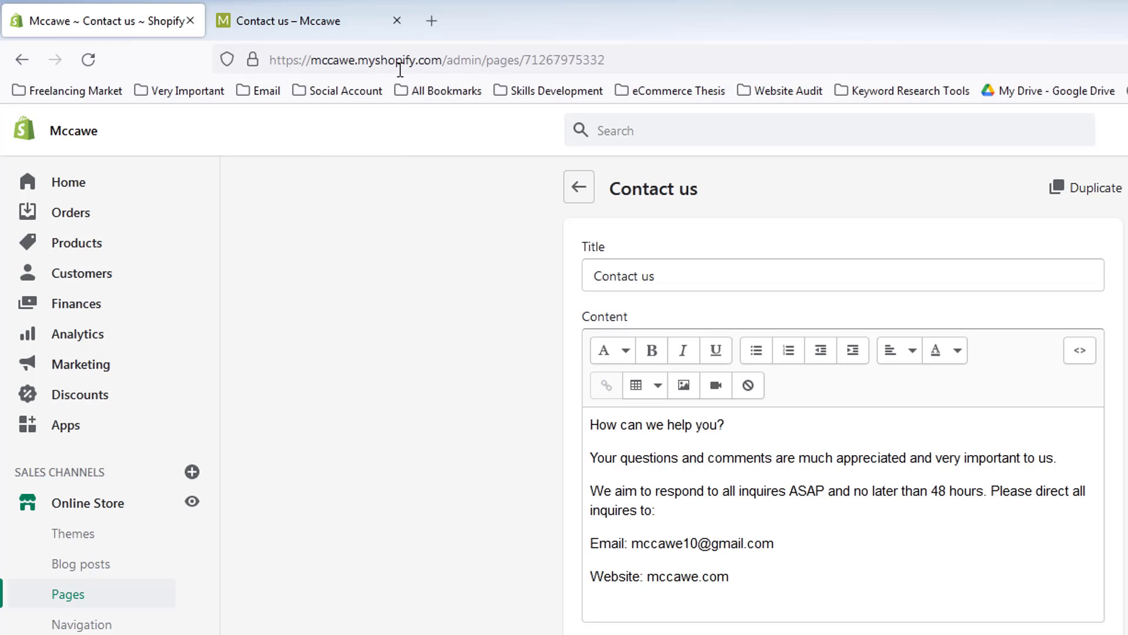
click(327, 8)
click(154, 167)
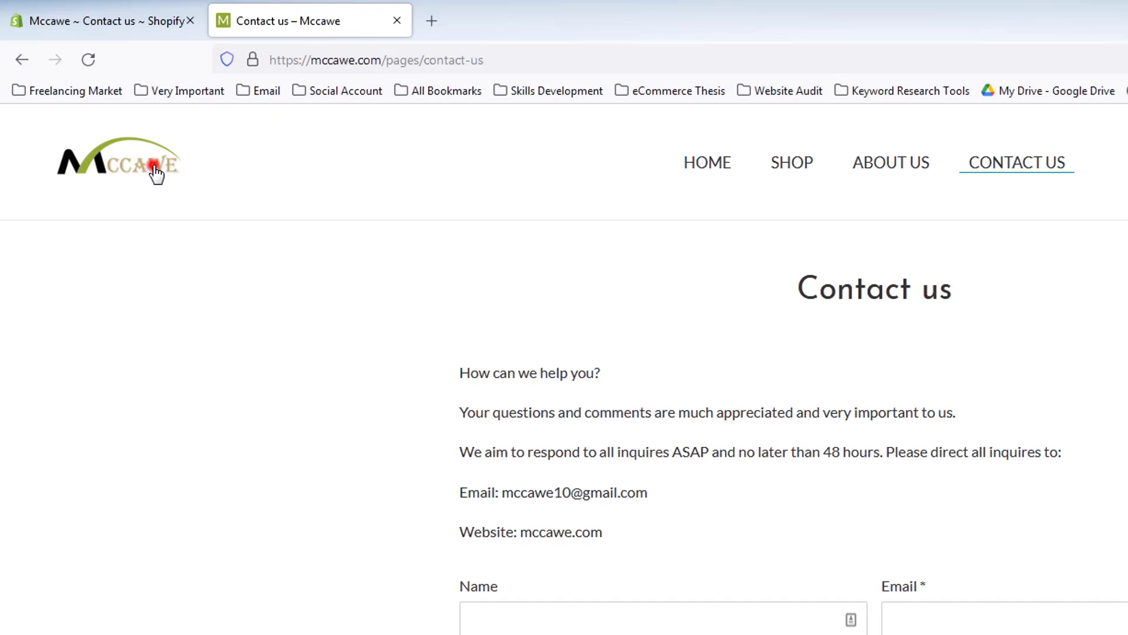
click(316, 61)
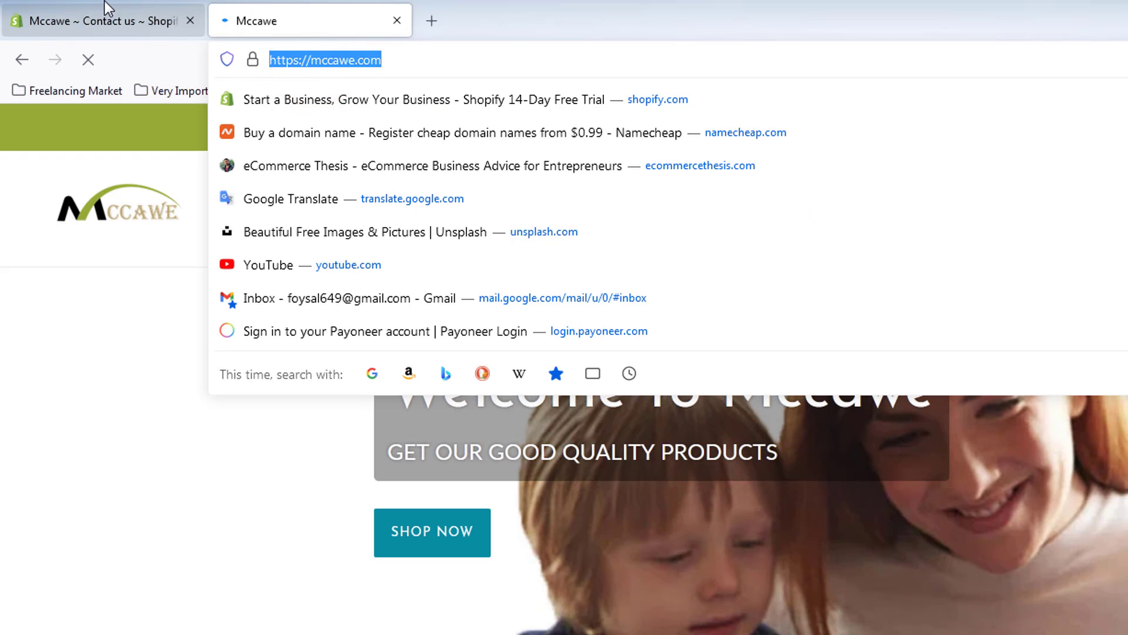
click(106, 12)
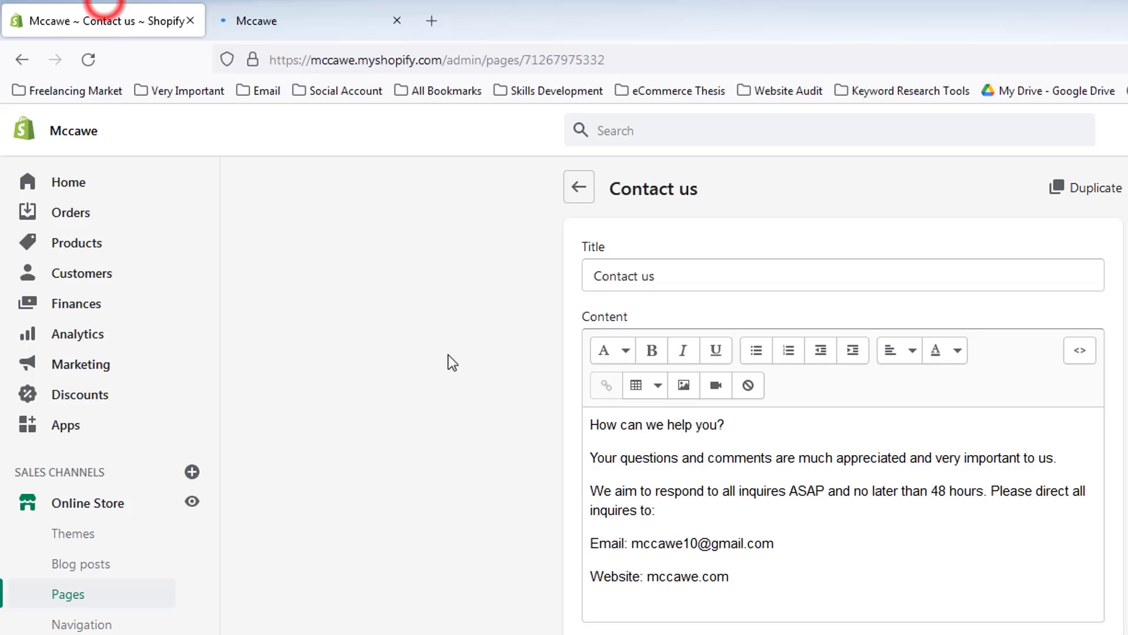
click(651, 577)
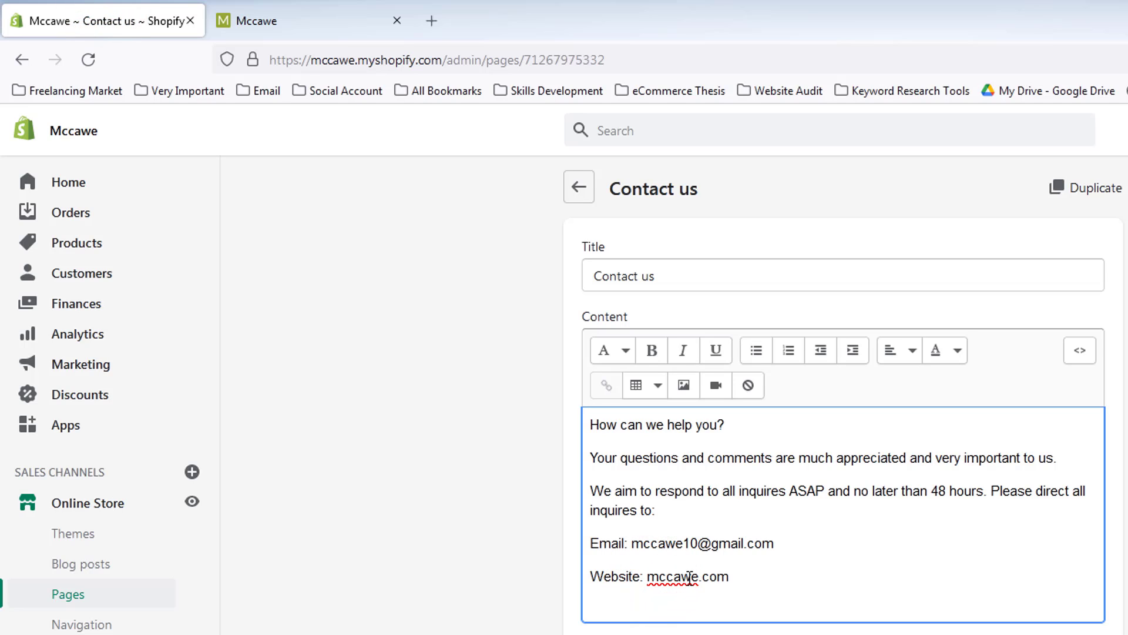
click(732, 575)
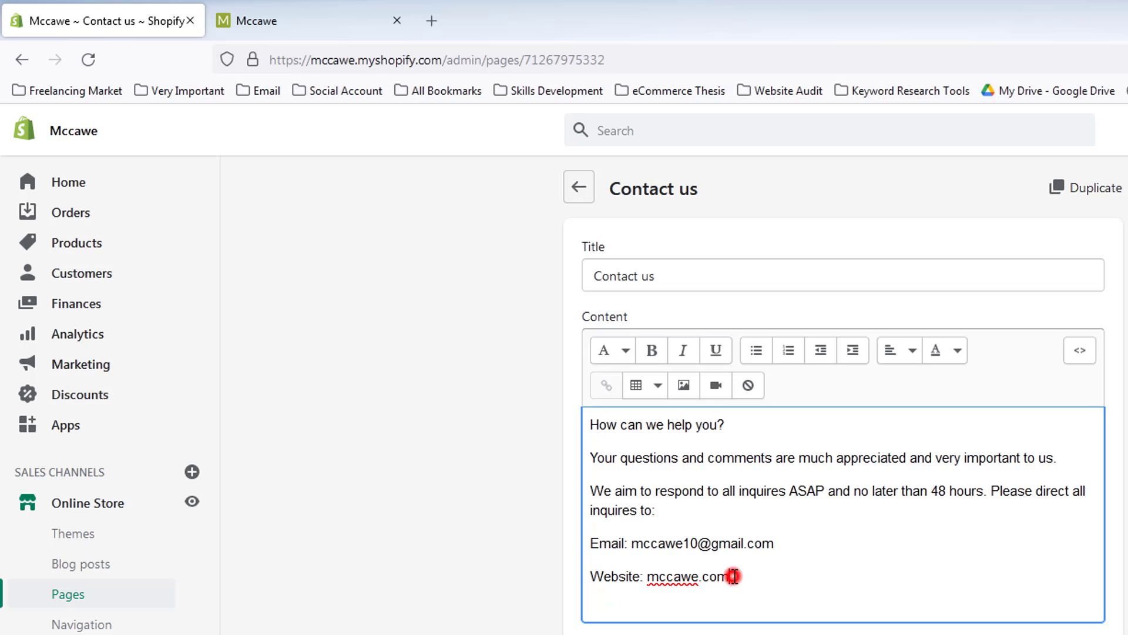
click(651, 578)
drag(651, 578, 756, 577)
key(ctrl+c)
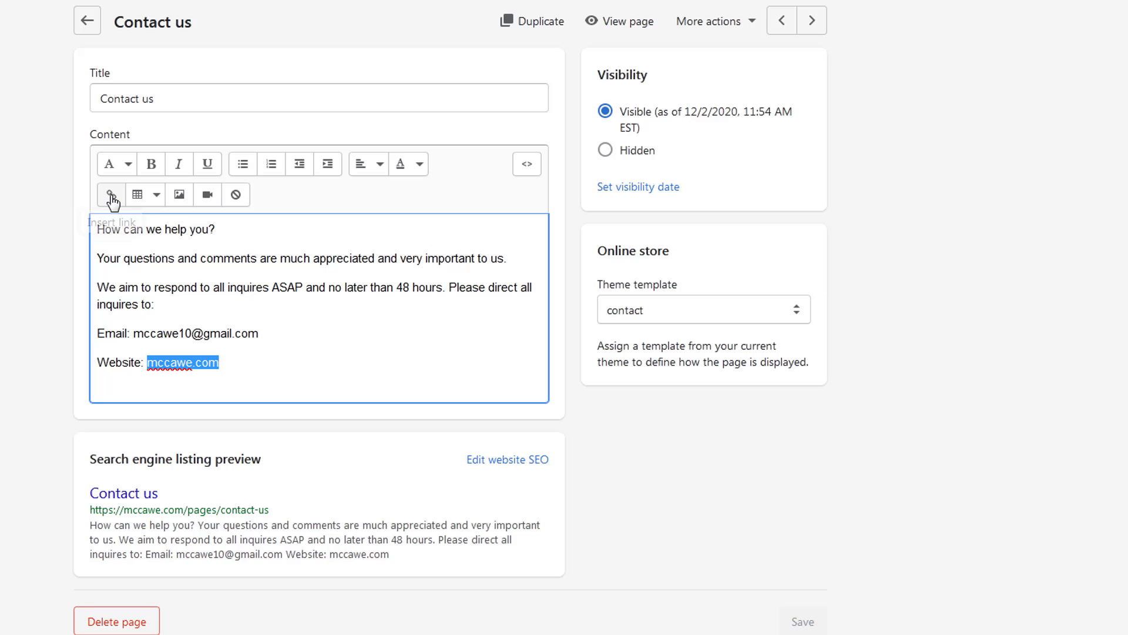
click(111, 196)
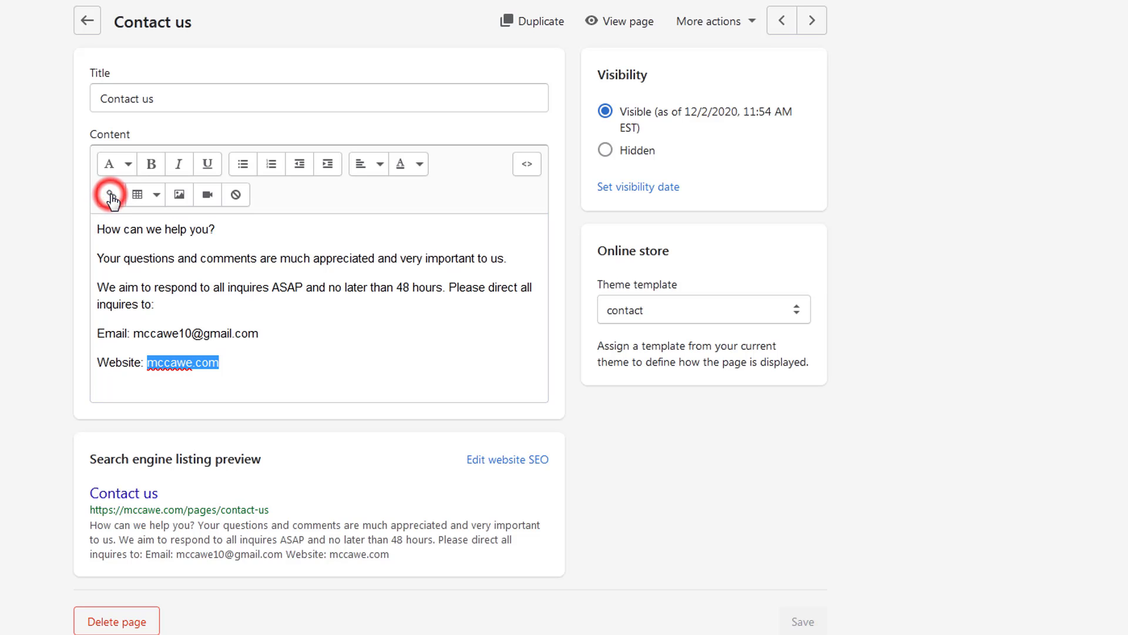
click(260, 280)
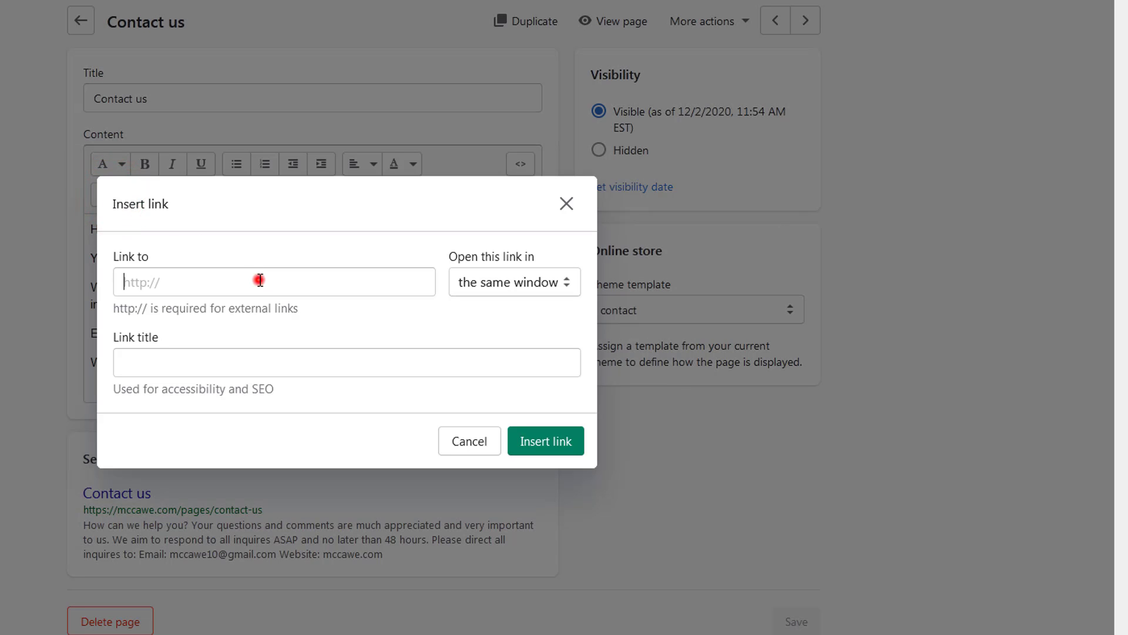
right_click(261, 280)
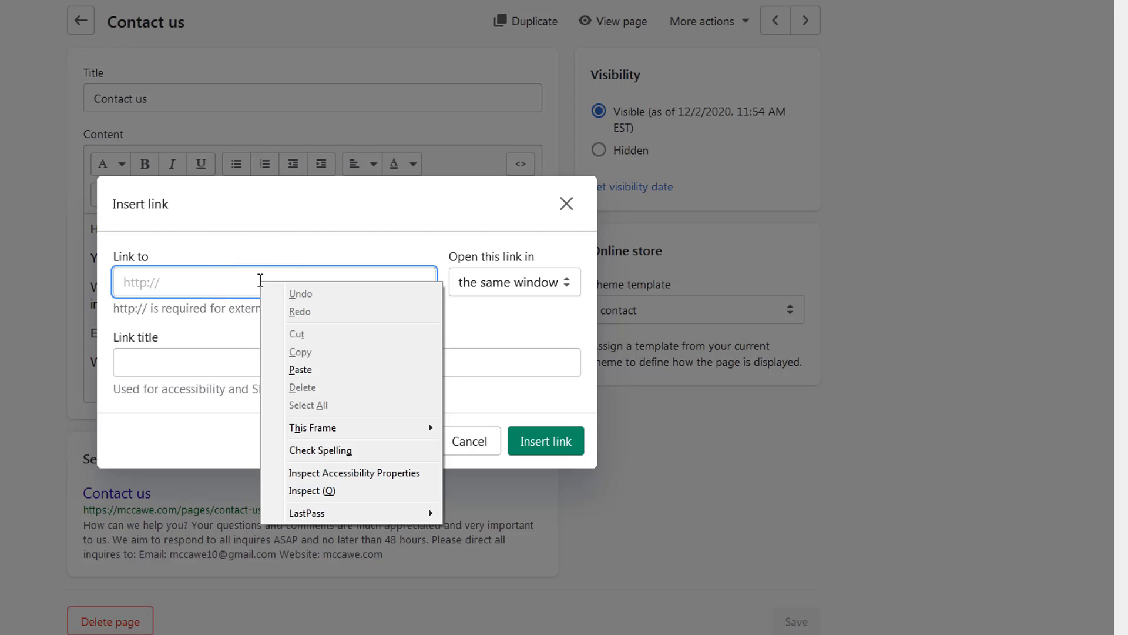
click(294, 368)
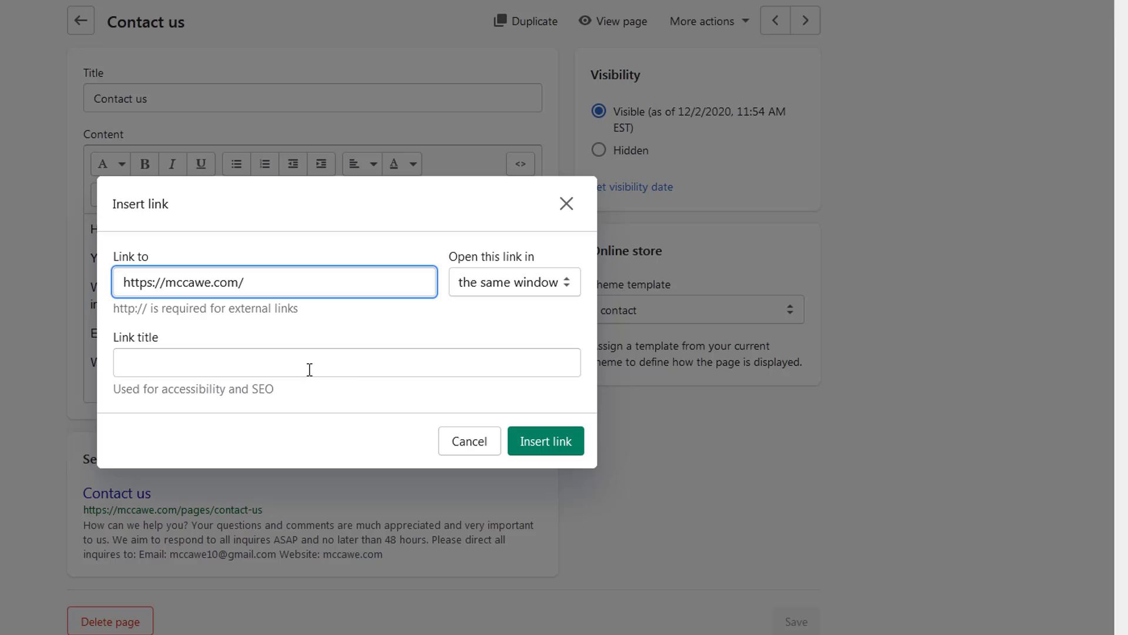
click(546, 442)
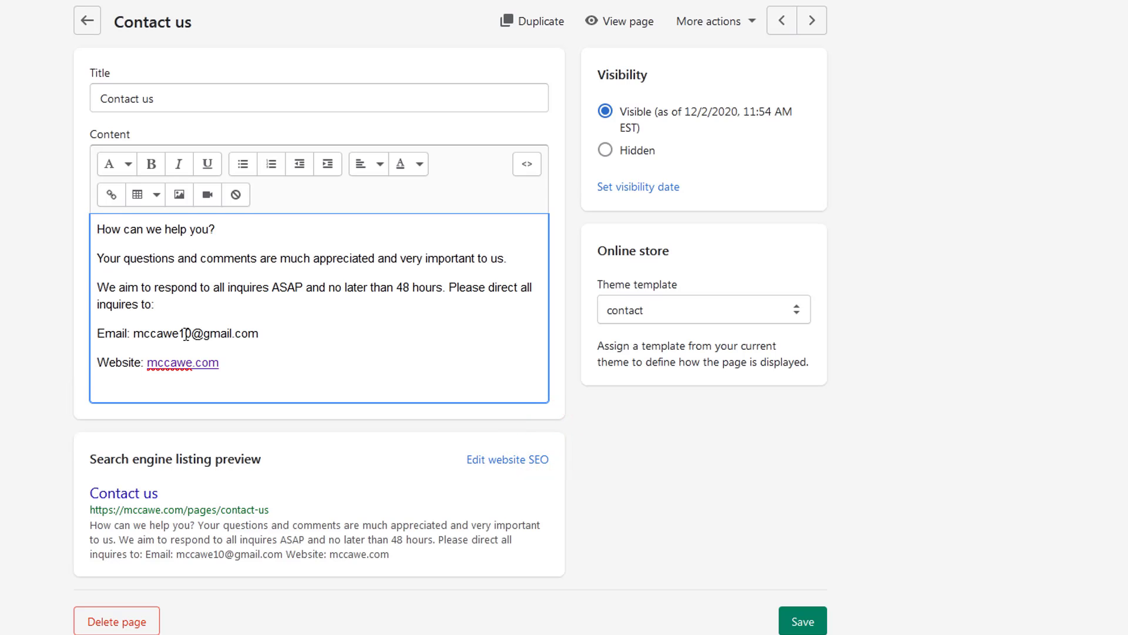
Link the contact email text to its own copied address, then save the page with Ctrl+S.
drag(137, 334, 270, 332)
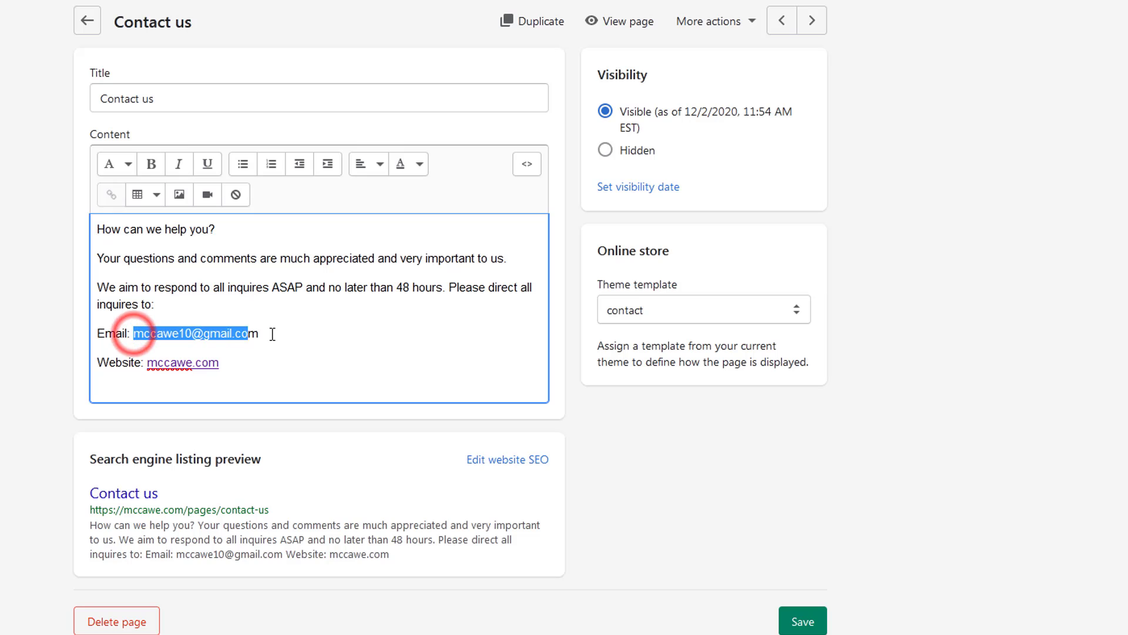
right_click(224, 334)
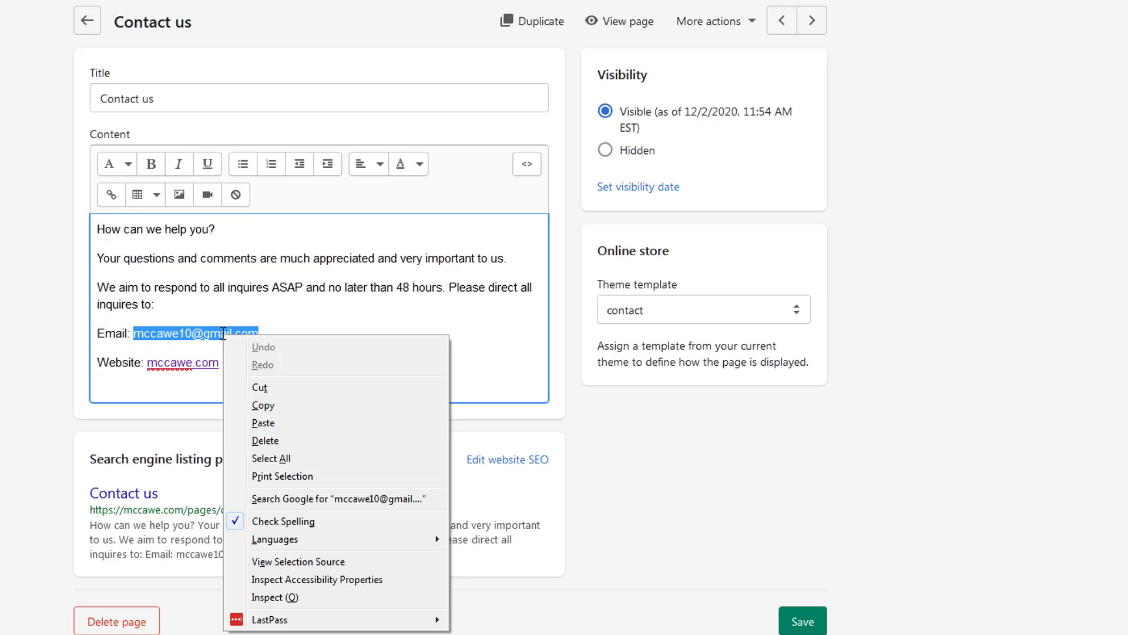
click(258, 402)
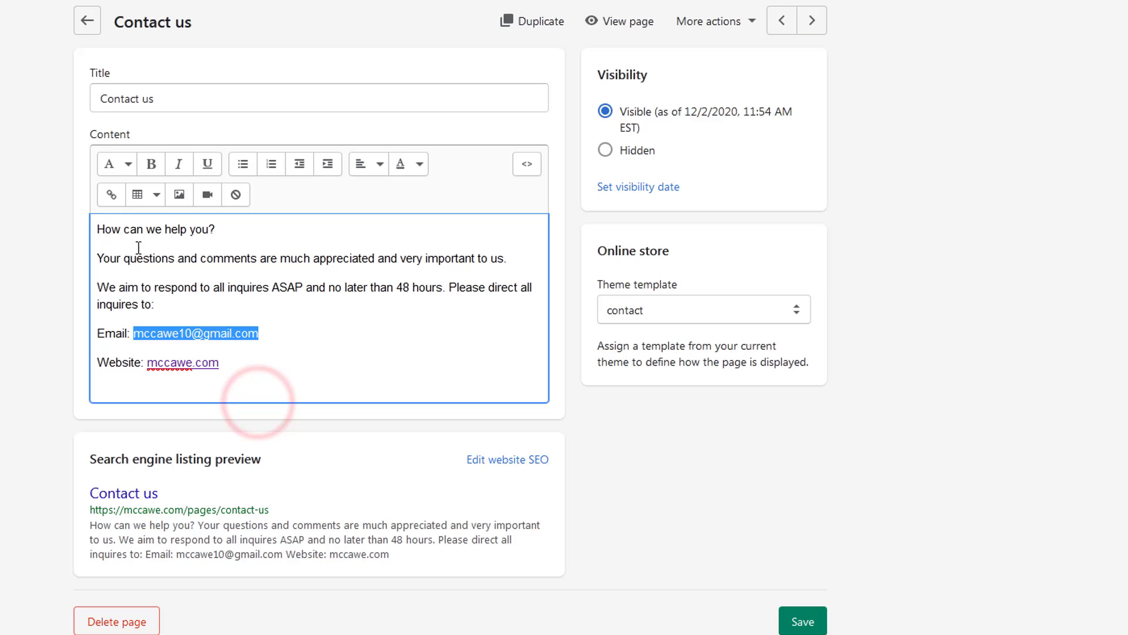
click(112, 200)
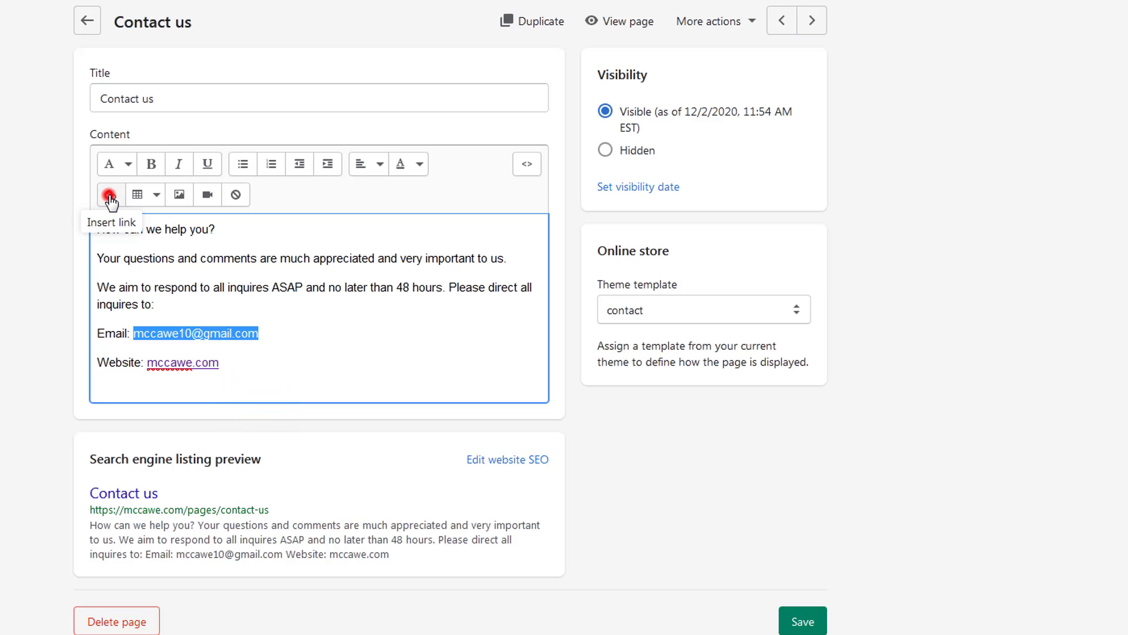
click(262, 288)
right_click(262, 288)
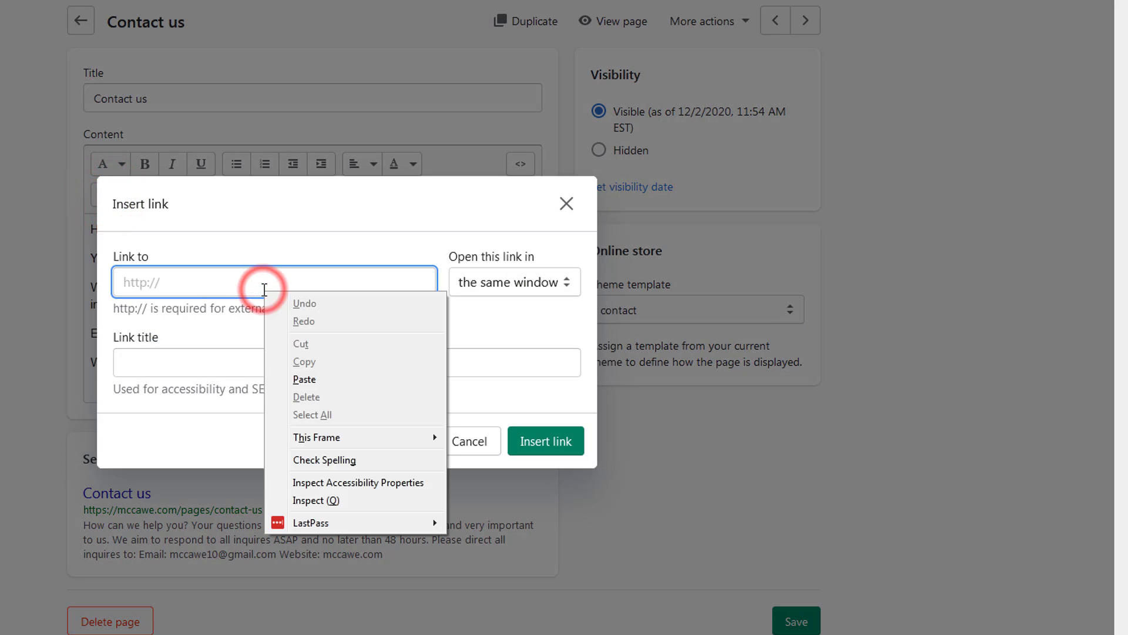
click(296, 379)
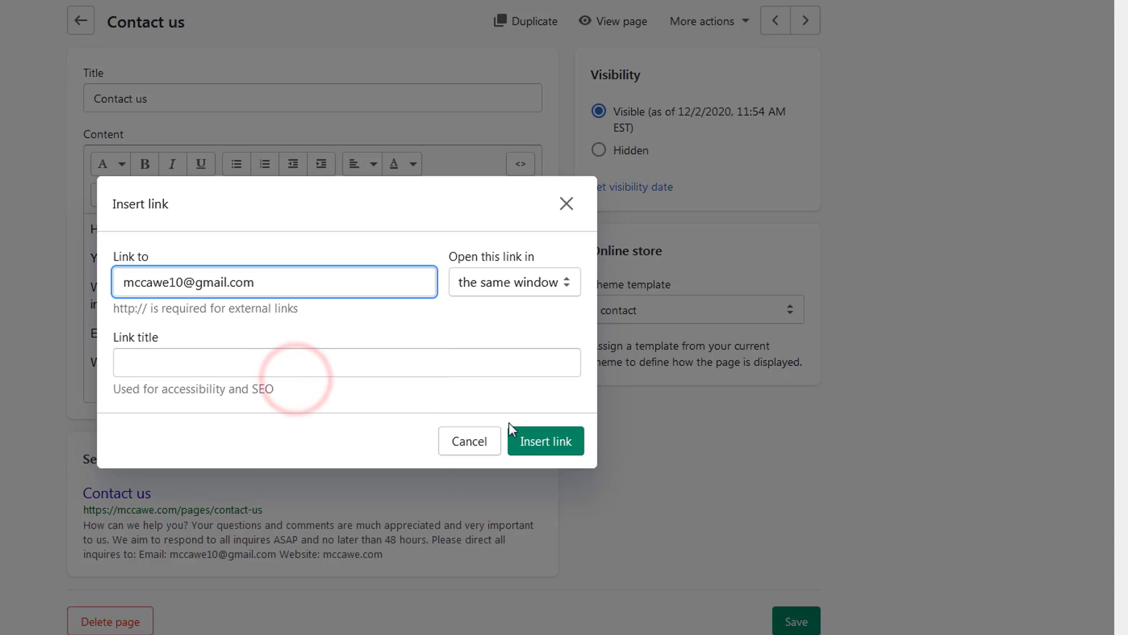
click(543, 440)
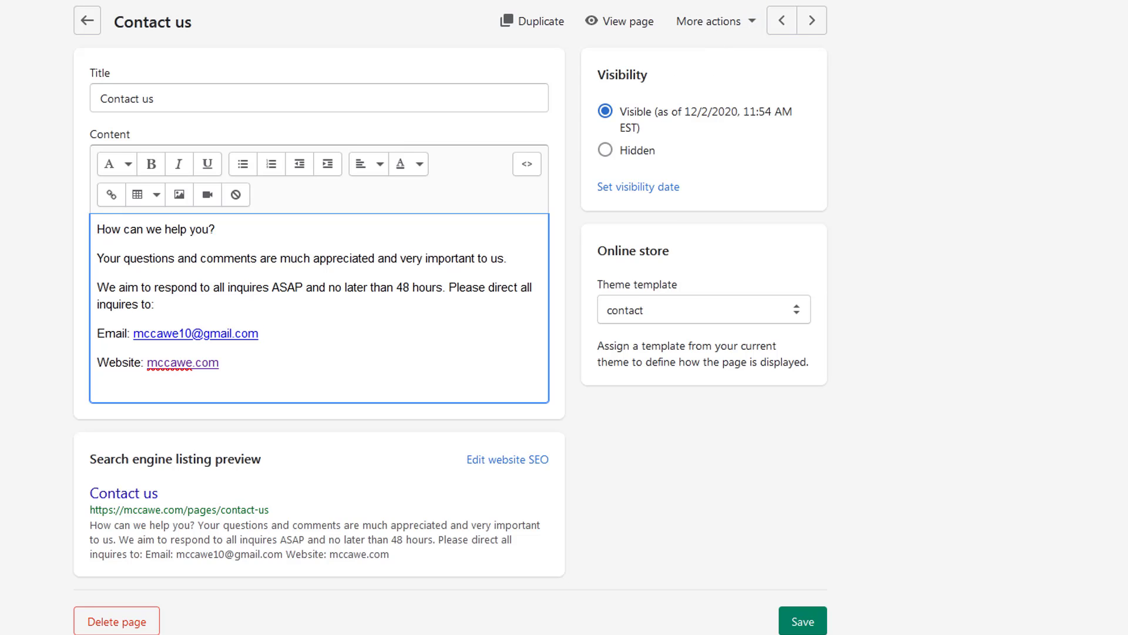
key(ctrl+s)
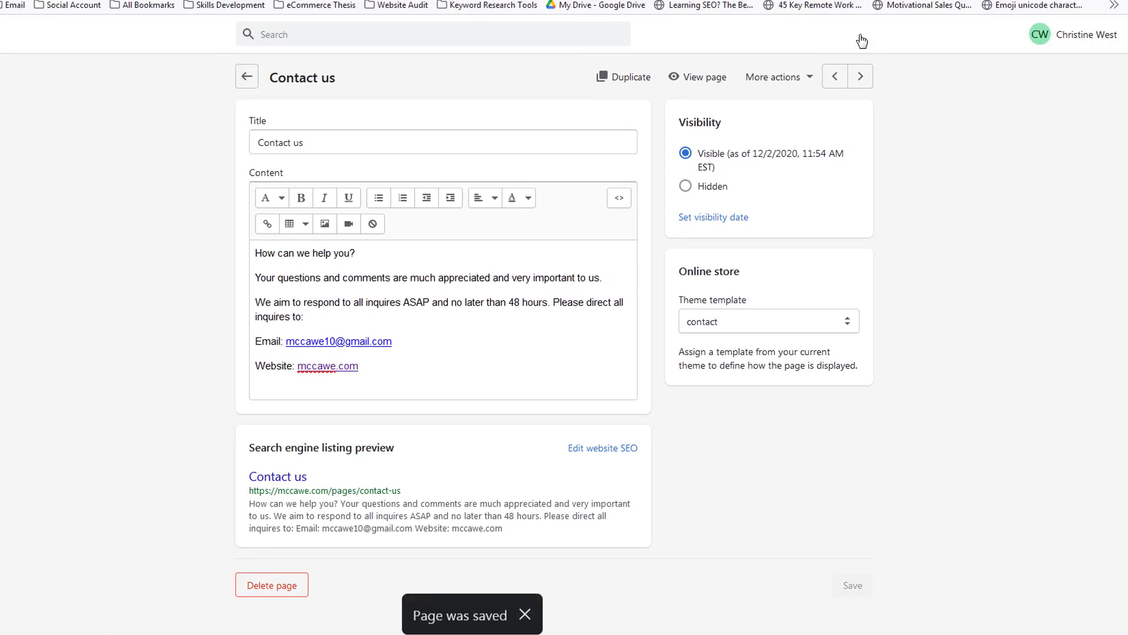
Open CONTACT US on the live storefront and reload it to show the new links.
click(152, 6)
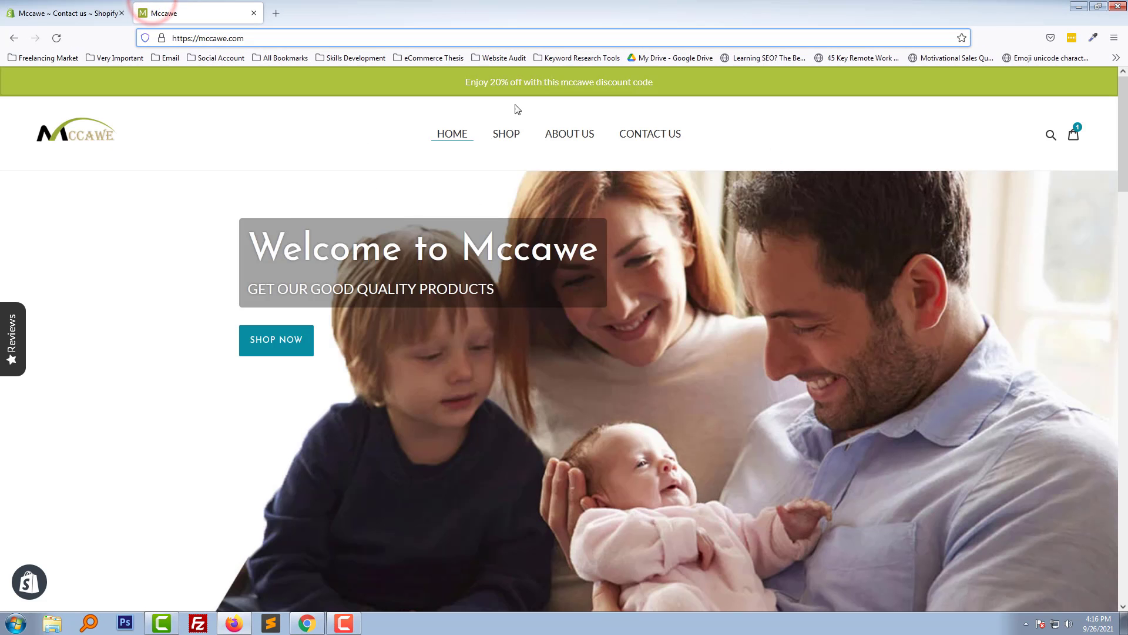
click(662, 135)
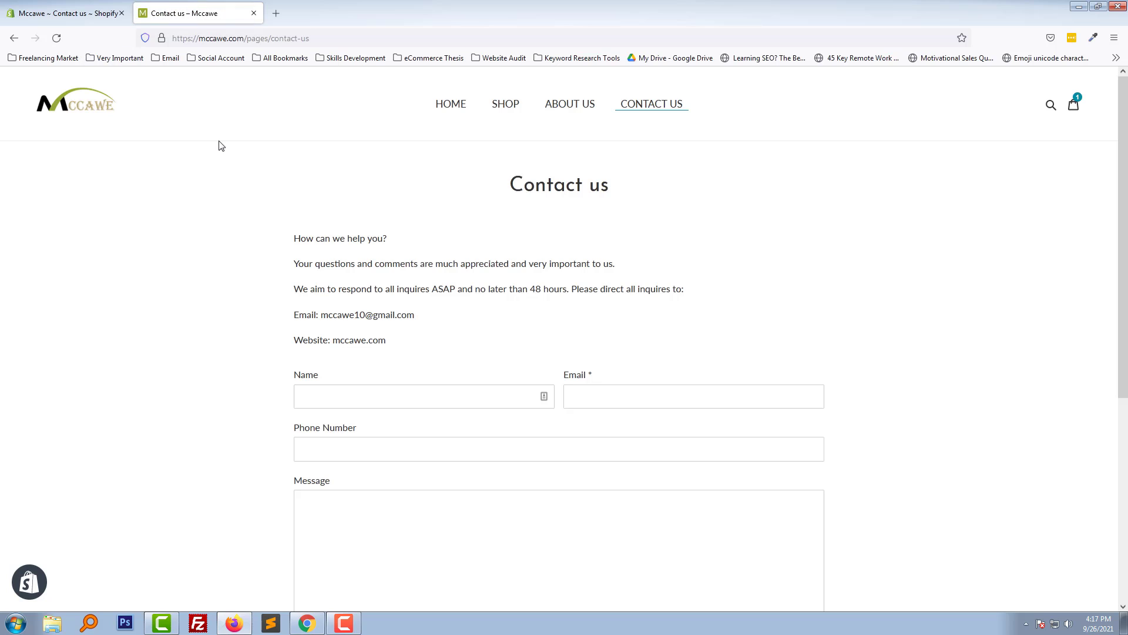
click(57, 38)
click(56, 38)
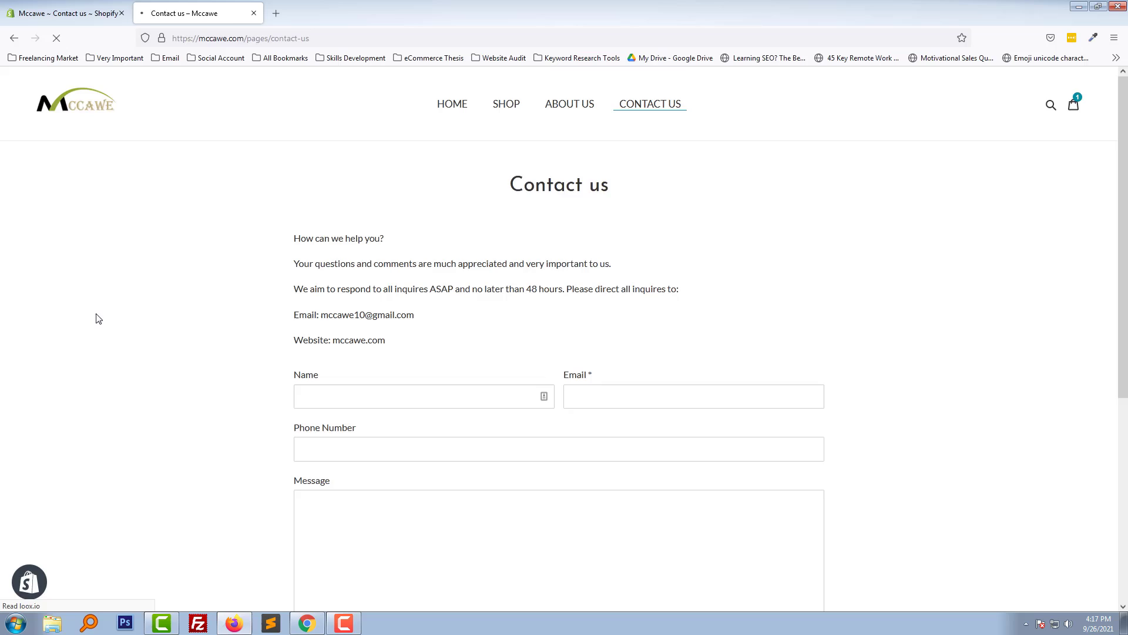